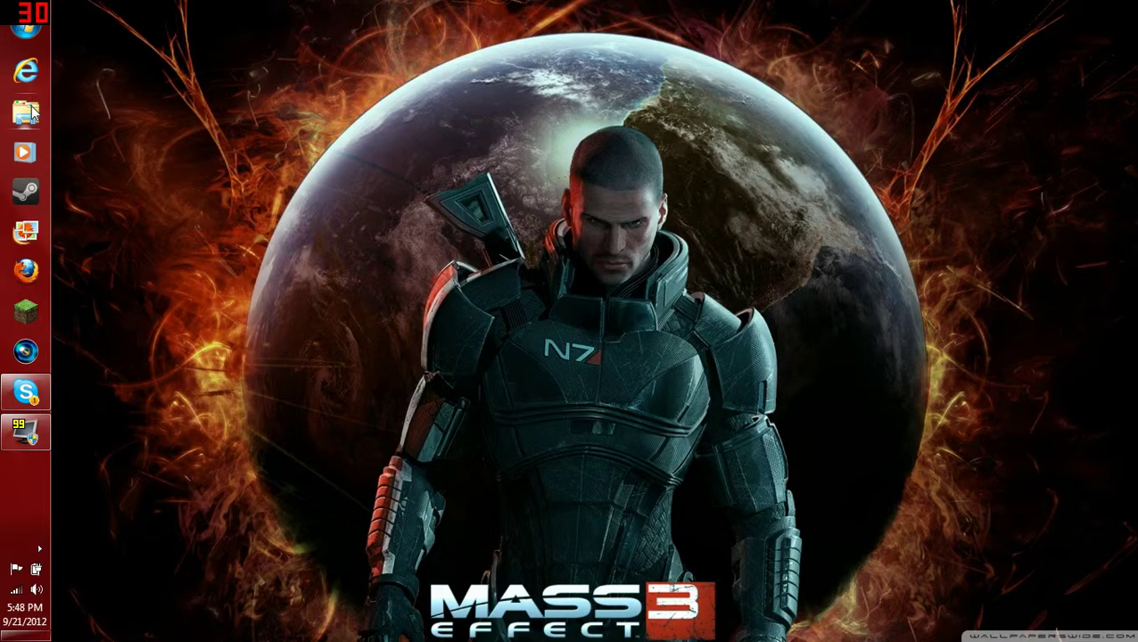
Step: Check the 6.72 GB Minecraft Part Three file in DATA (D:) > Fraps movies, then close Explorer
{"action": "left_click", "coordinate": [27, 111]}
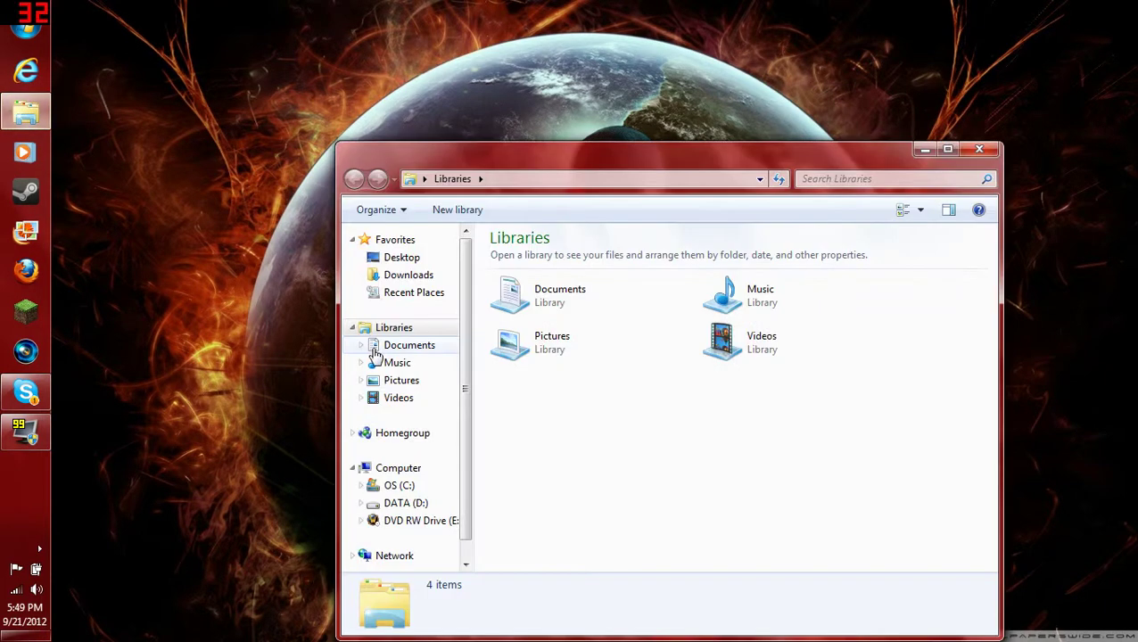
{"action": "left_click", "coordinate": [405, 505]}
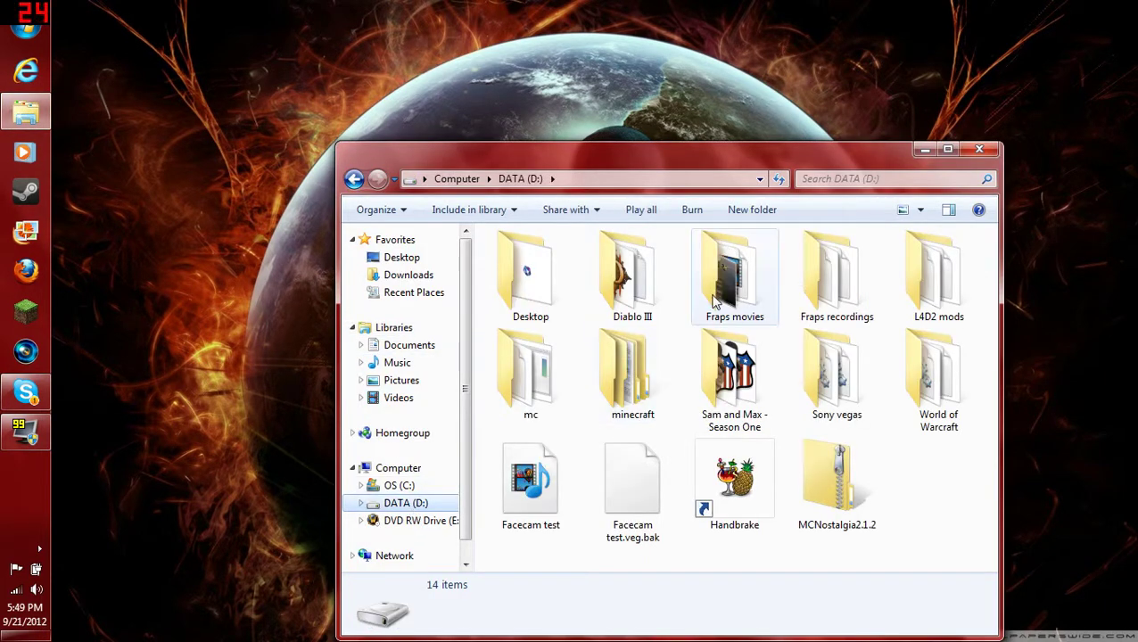
{"action": "double_click", "coordinate": [713, 300]}
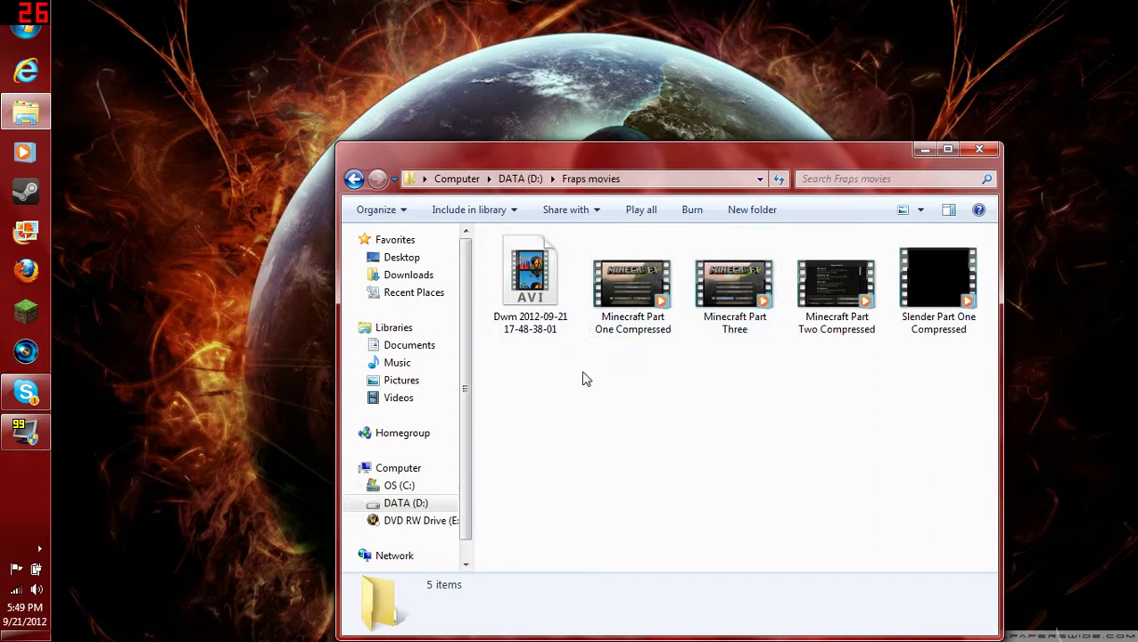
{"action": "left_click", "coordinate": [749, 330]}
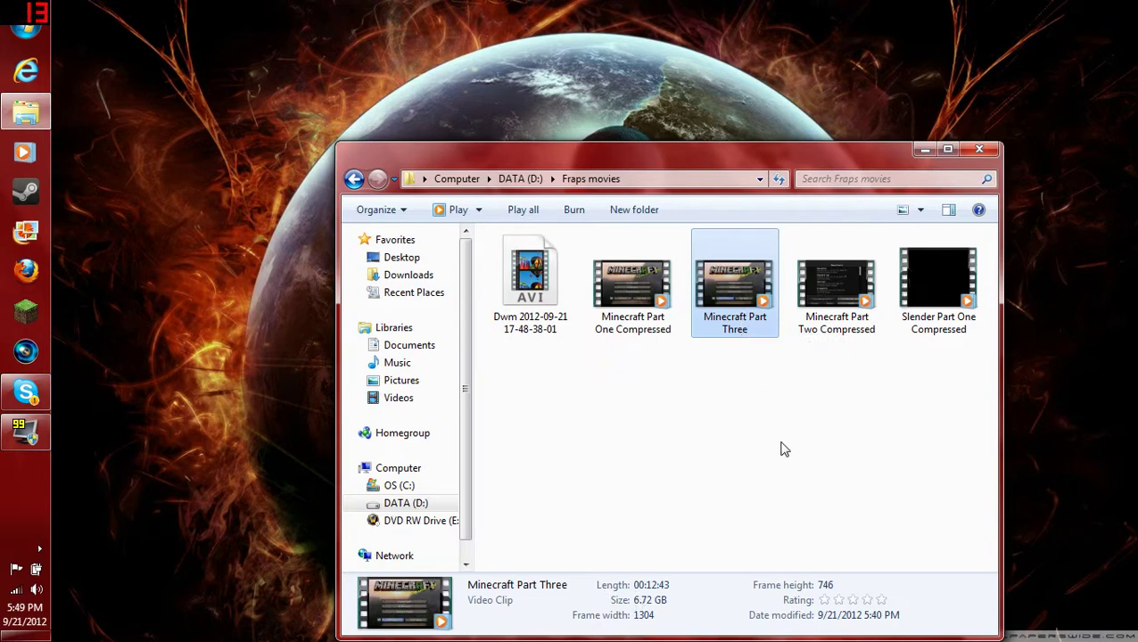
{"action": "left_click", "coordinate": [986, 152]}
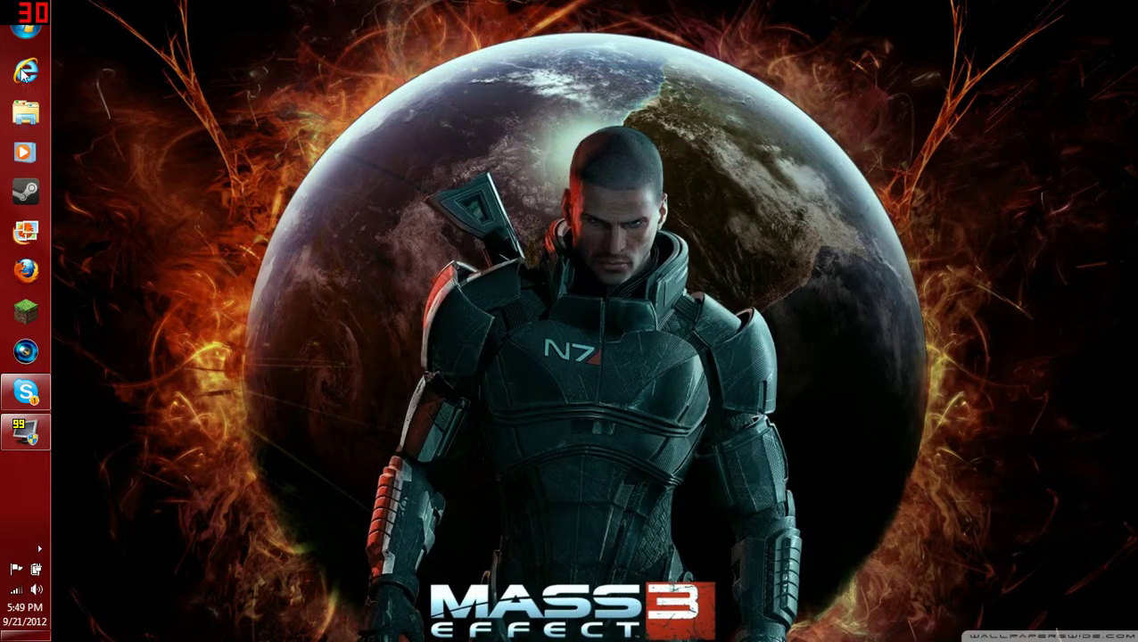
Step: Go to Computer > Downloads and scroll down to the VirtualDub-1.9.11-AMD64 archive
{"action": "left_click", "coordinate": [25, 27]}
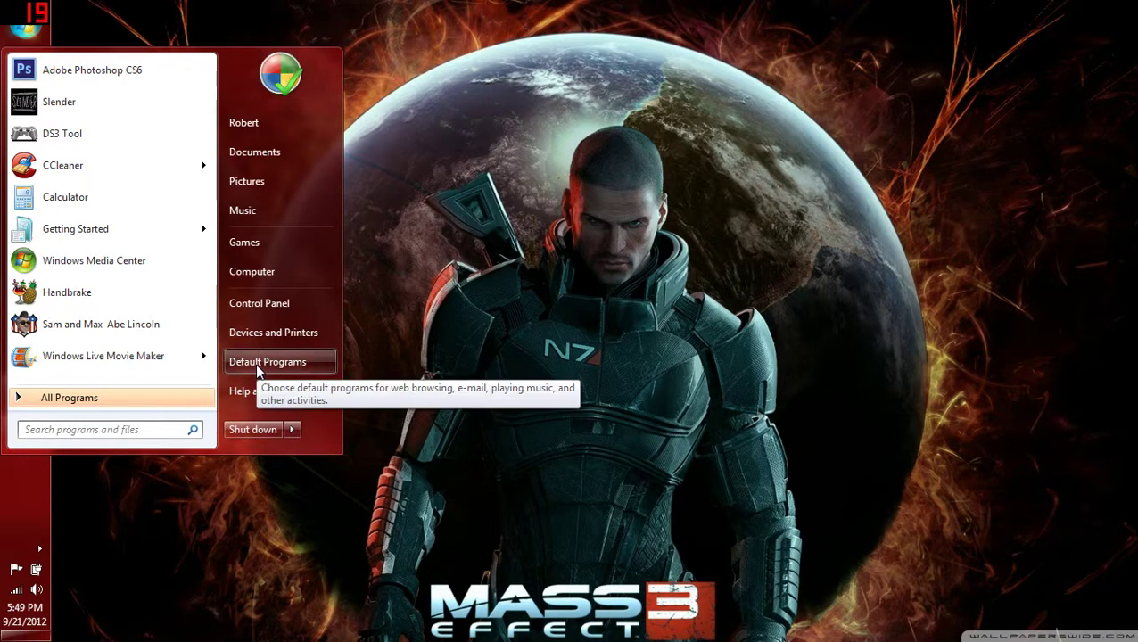
{"action": "left_click", "coordinate": [263, 273]}
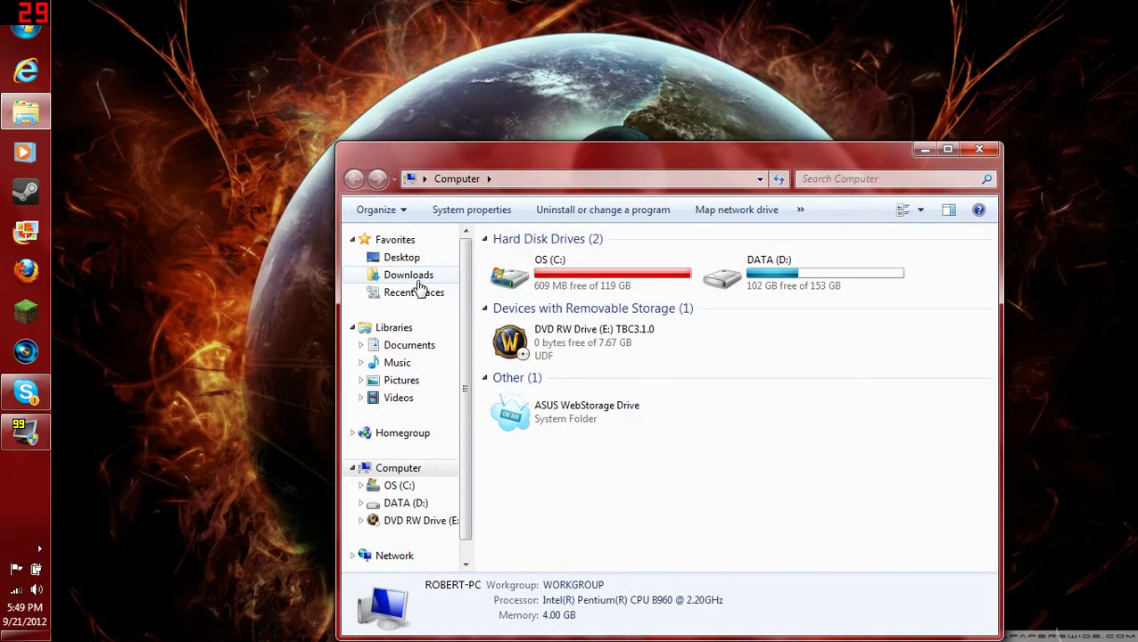
{"action": "left_click", "coordinate": [418, 276]}
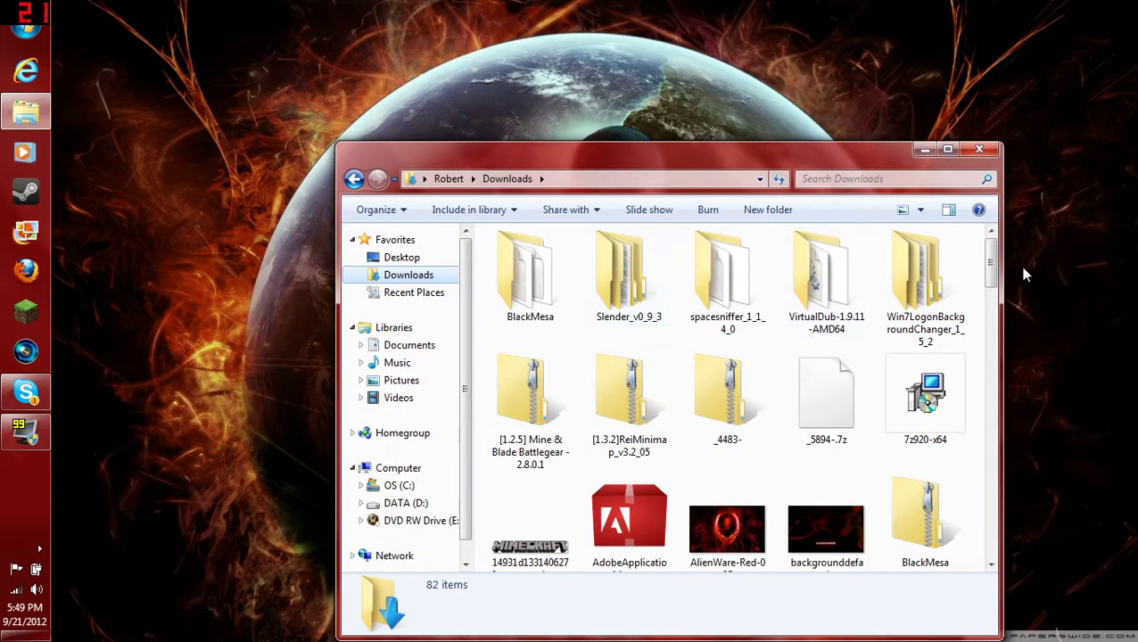
{"action": "scroll", "coordinate": [994, 283], "scroll_direction": "down", "scroll_amount": 1}
{"action": "scroll", "coordinate": [994, 281], "scroll_direction": "up", "scroll_amount": 1}
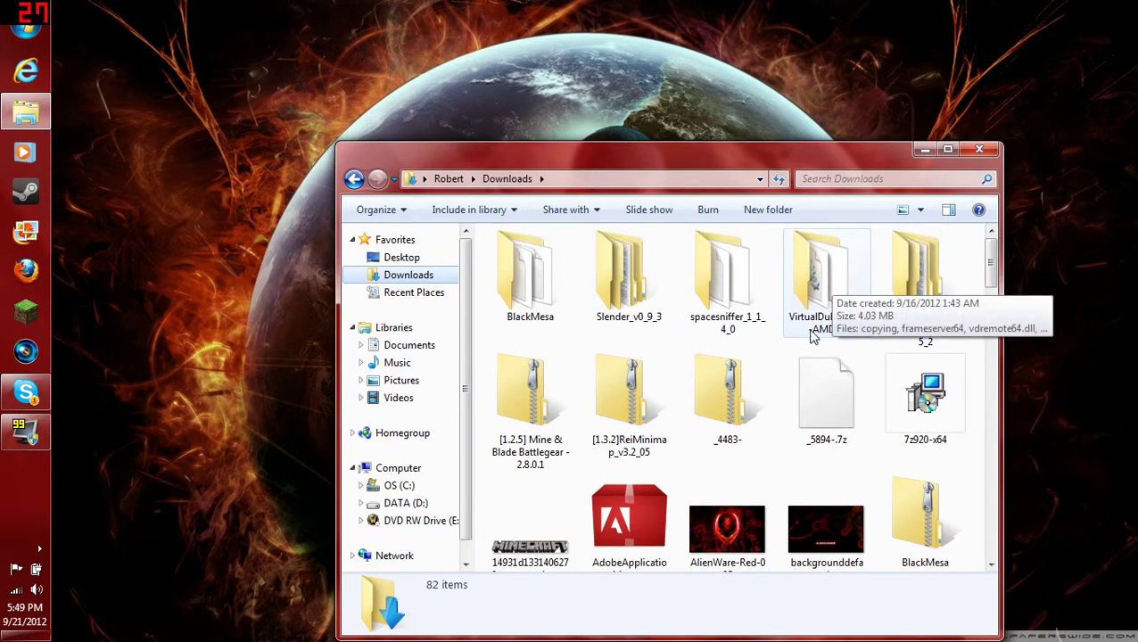
{"action": "scroll", "coordinate": [1007, 369], "scroll_direction": "down", "scroll_amount": 2}
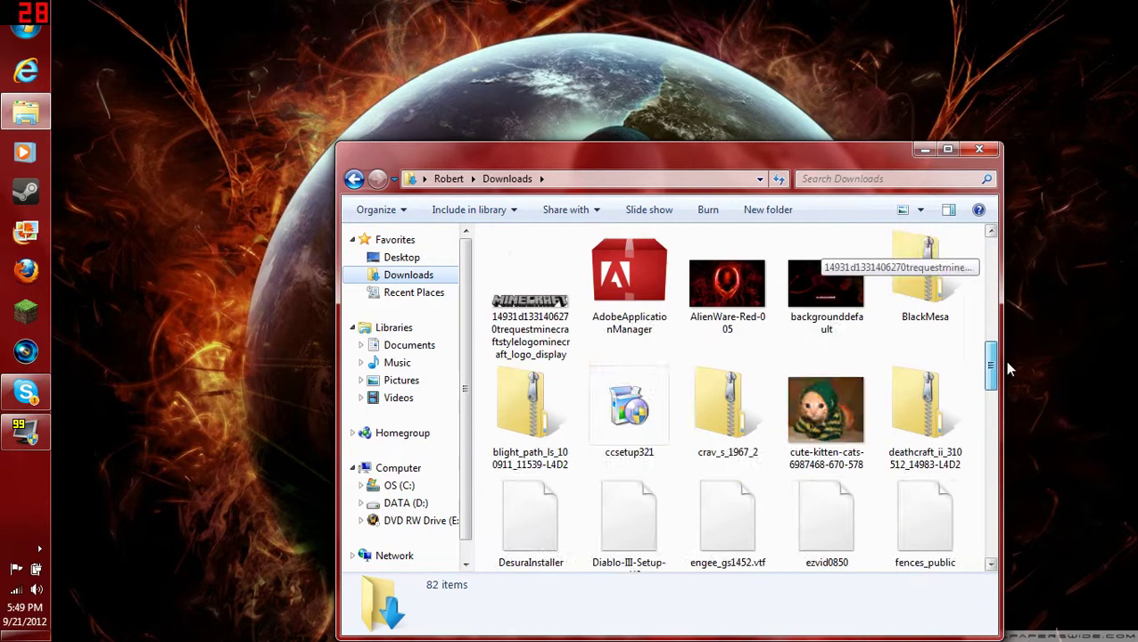
{"action": "left_click_drag", "start_coordinate": [1006, 362], "coordinate": [1011, 556]}
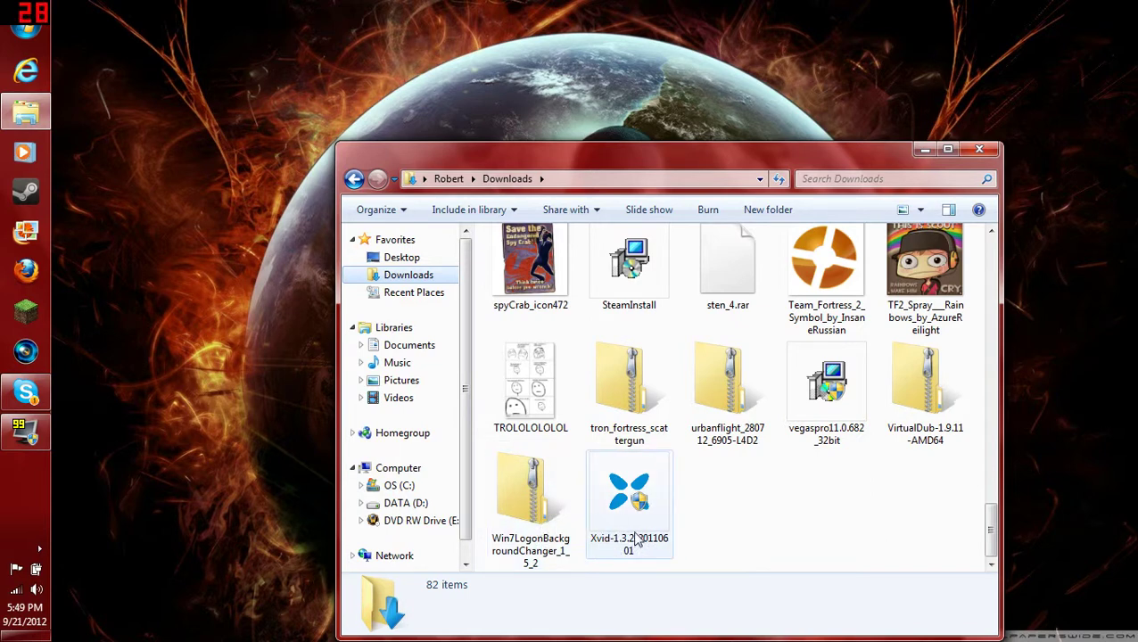
Step: Extract the VirtualDub-1.9.11-AMD64 zip to its suggested folder and launch Veedub64 from there
{"action": "double_click", "coordinate": [938, 435]}
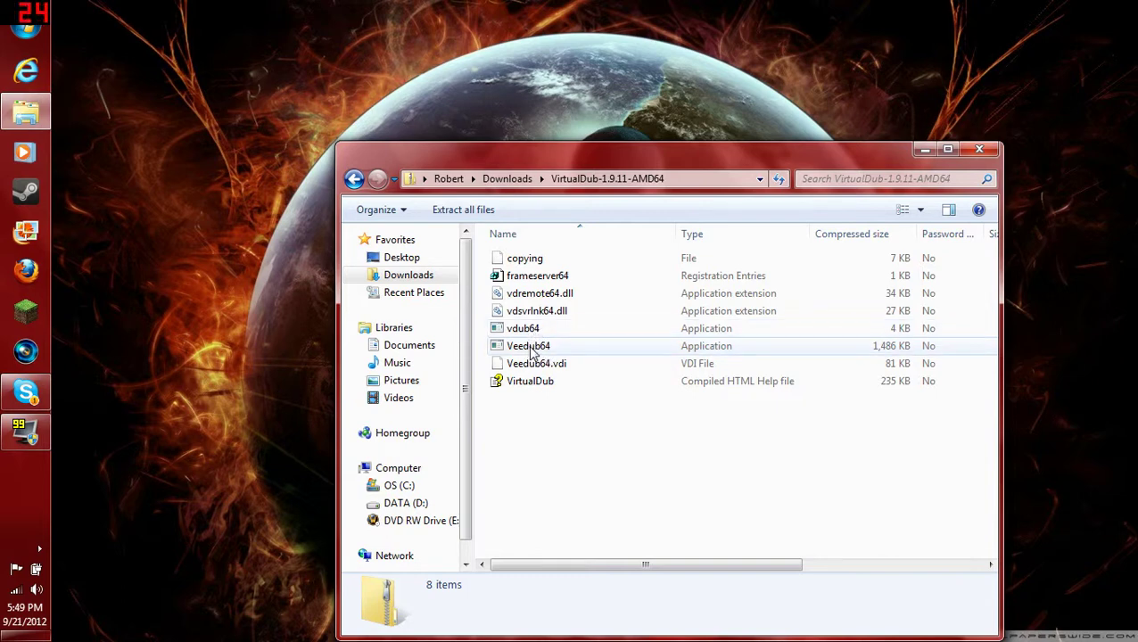
{"action": "double_click", "coordinate": [532, 347]}
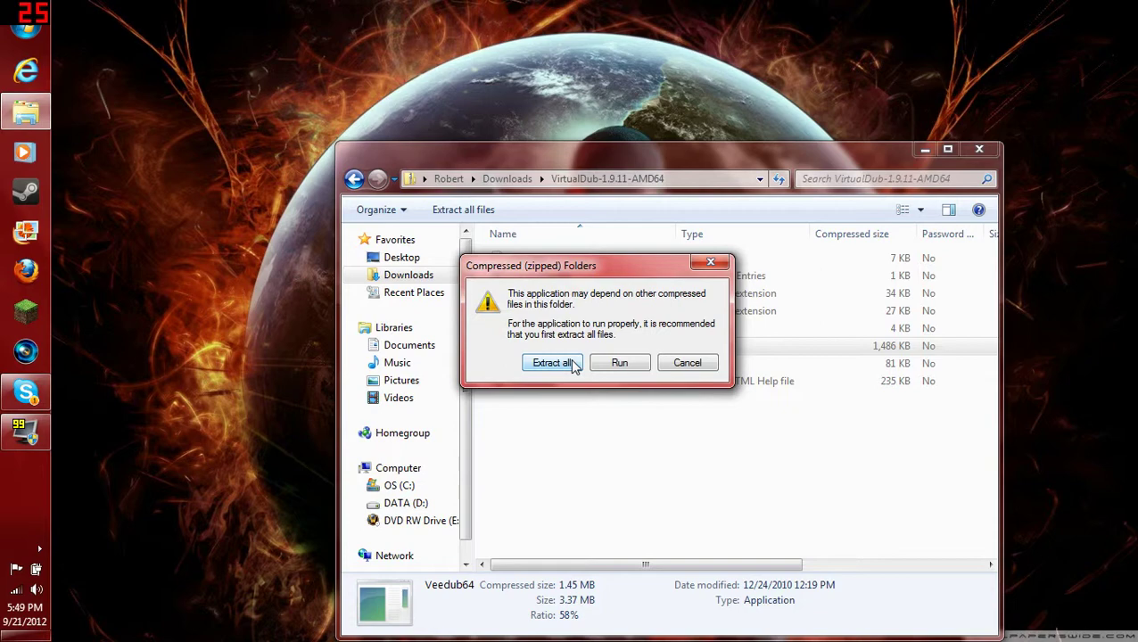
{"action": "left_click", "coordinate": [553, 363]}
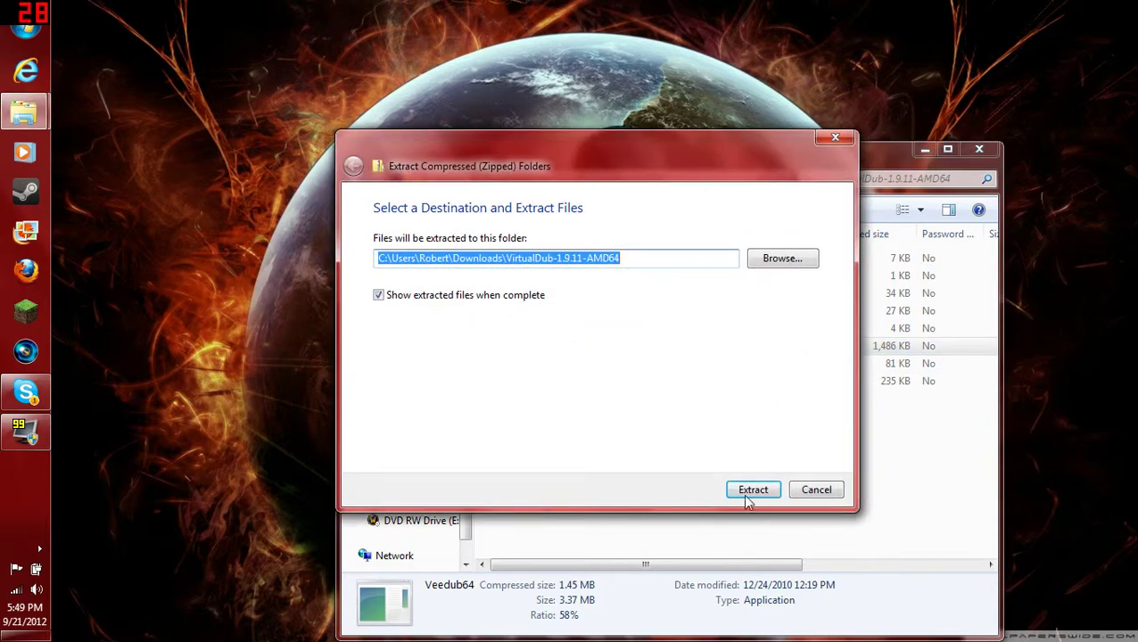
{"action": "left_click", "coordinate": [748, 497]}
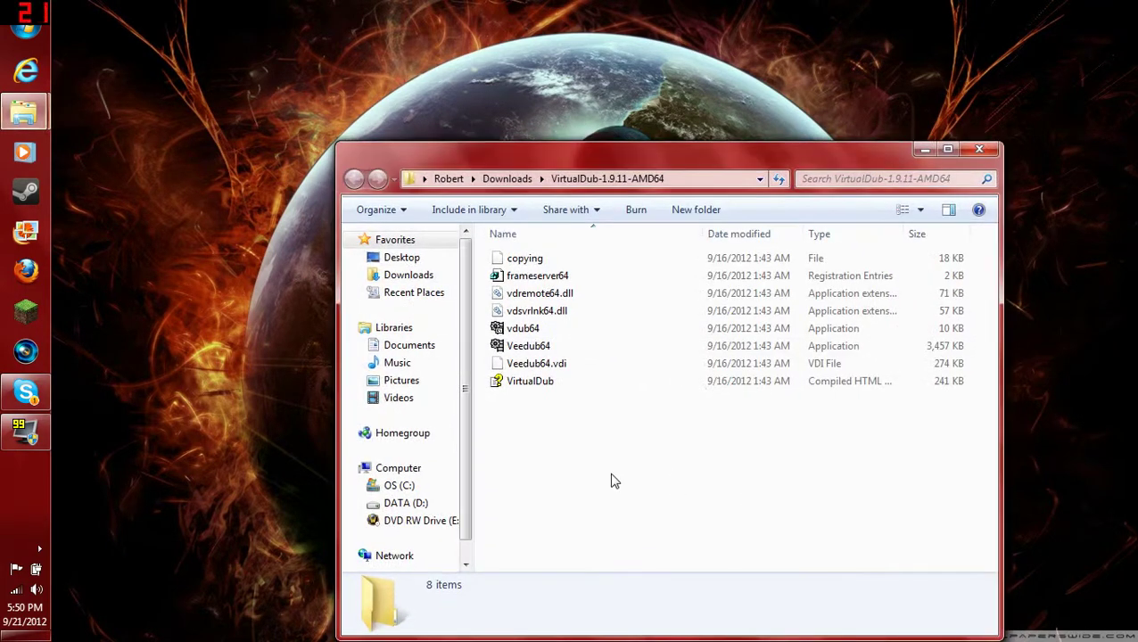
{"action": "double_click", "coordinate": [533, 346]}
Step: Allow VirtualDub past the security warning and load Minecraft Part Three.avi from Fraps movies
{"action": "left_click", "coordinate": [639, 340]}
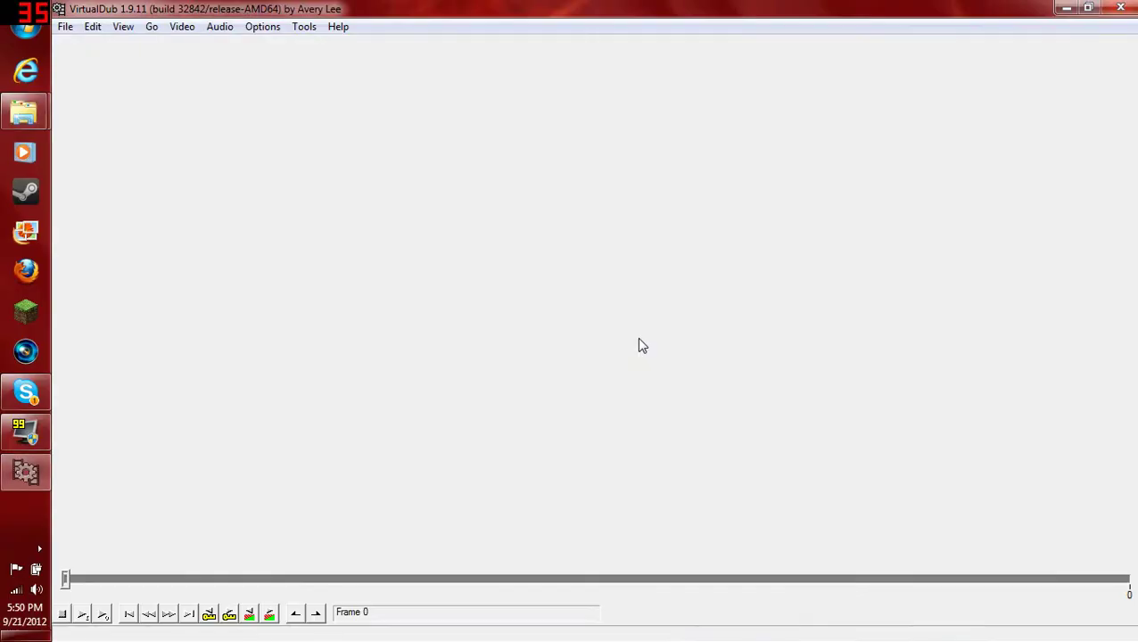
{"action": "left_click", "coordinate": [64, 30]}
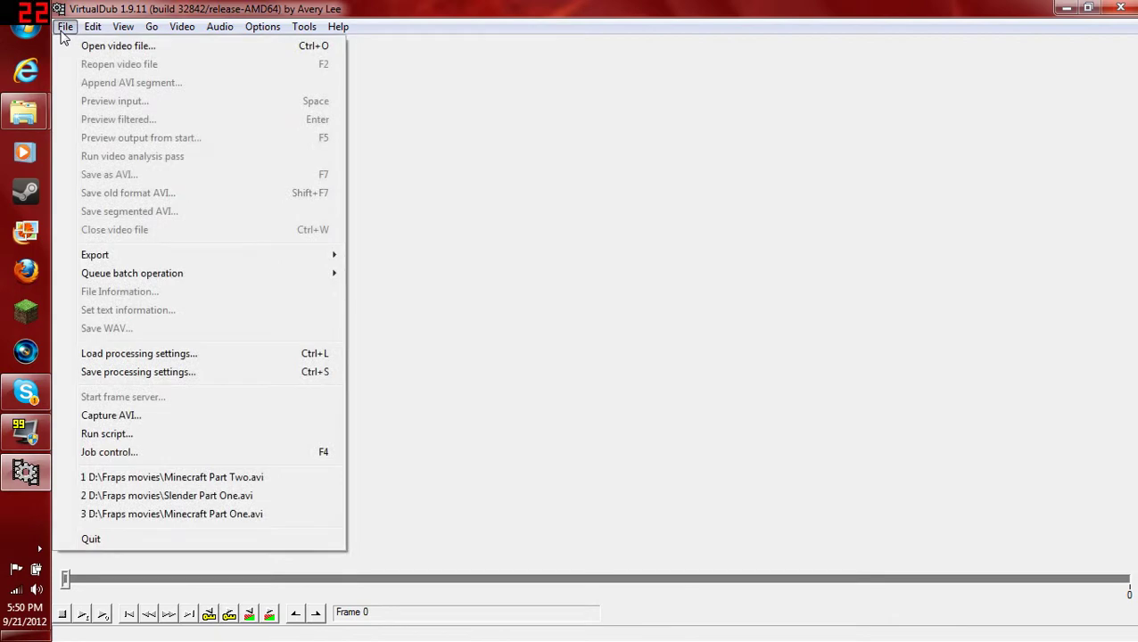
{"action": "left_click", "coordinate": [141, 47]}
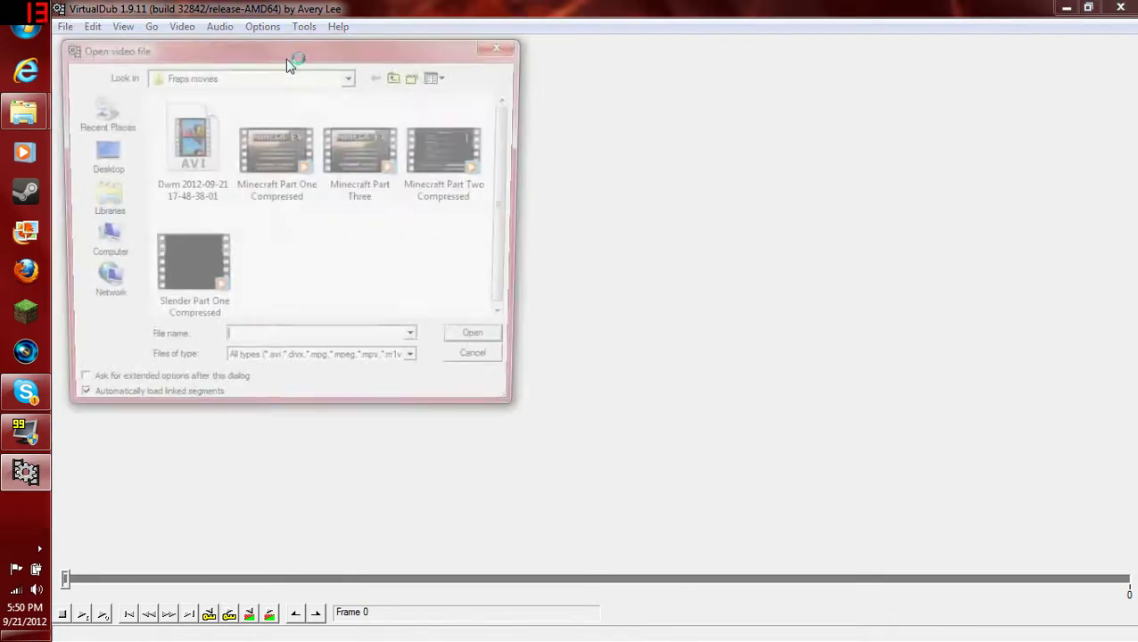
{"action": "left_click", "coordinate": [362, 184]}
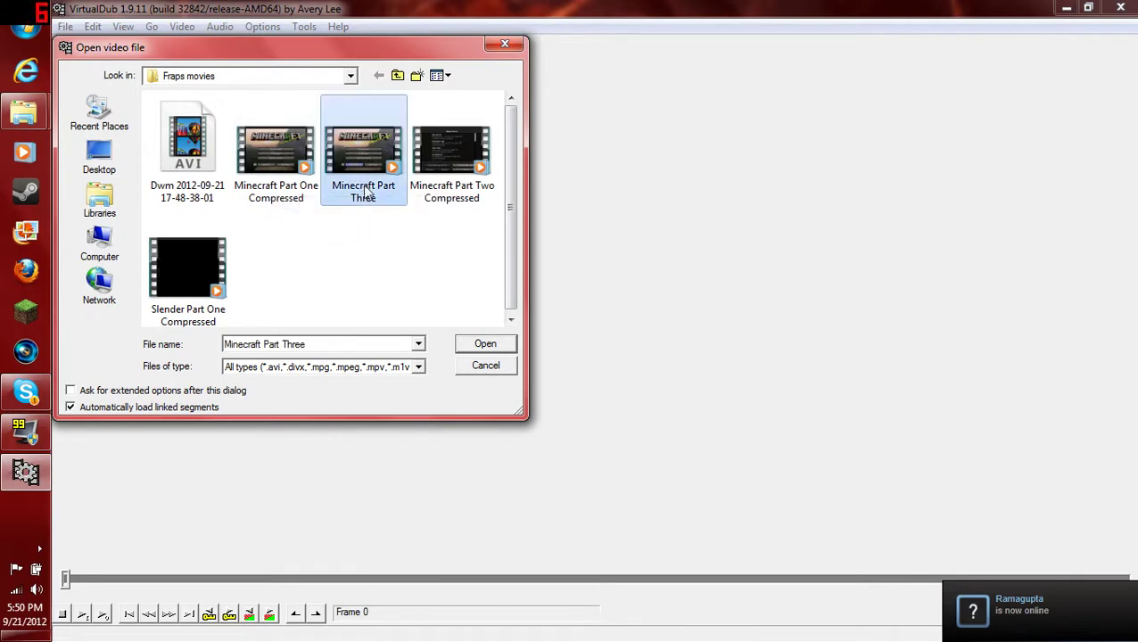
{"action": "left_click", "coordinate": [471, 349]}
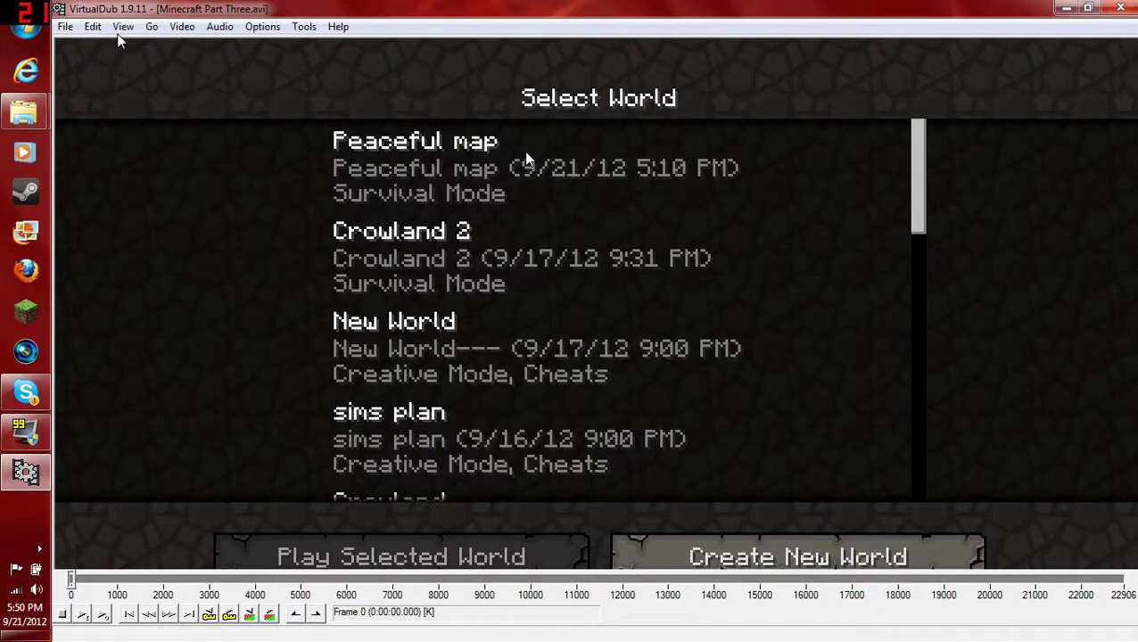
Step: Choose the Xvid MPEG-4 Codec and configure it for single-pass encoding at target quantizer 1.00
{"action": "left_click", "coordinate": [195, 32]}
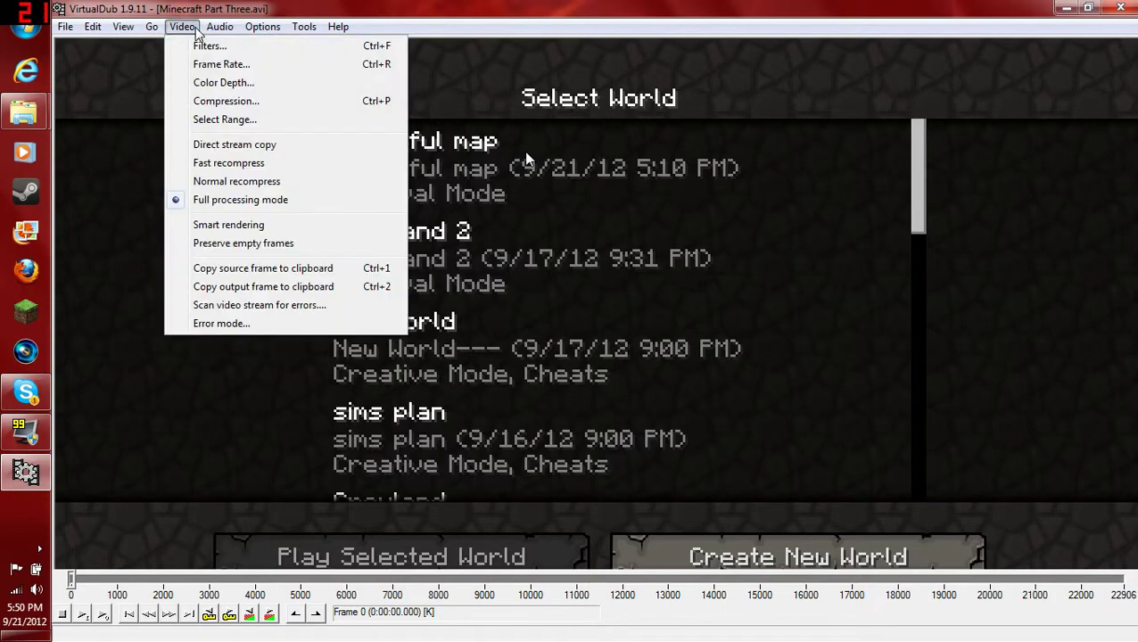
{"action": "left_click", "coordinate": [222, 108]}
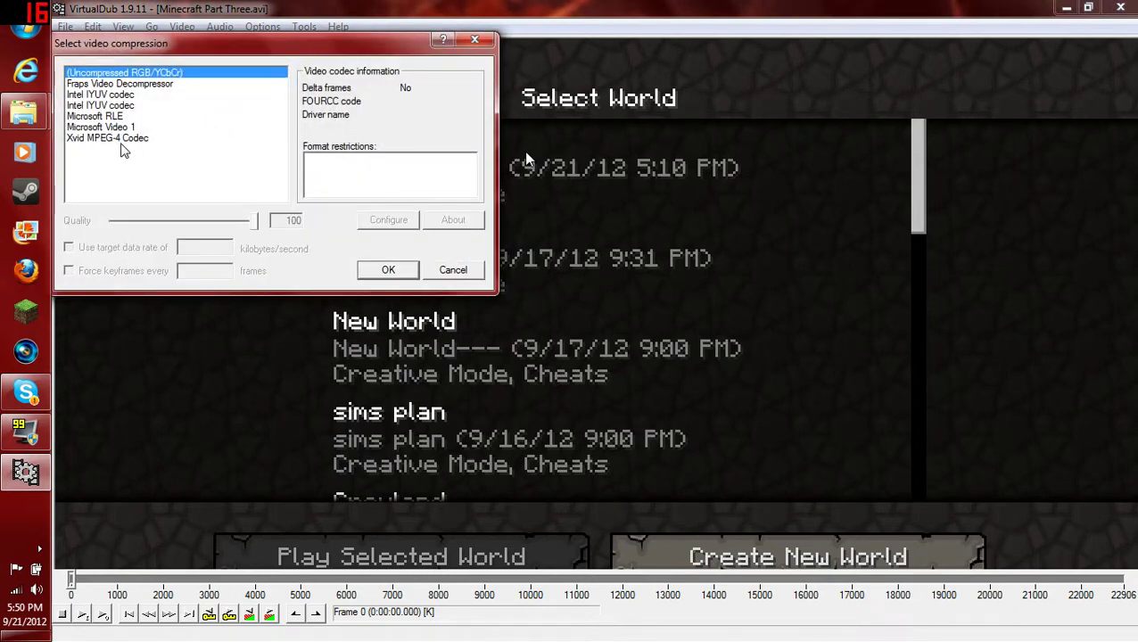
{"action": "left_click", "coordinate": [116, 141]}
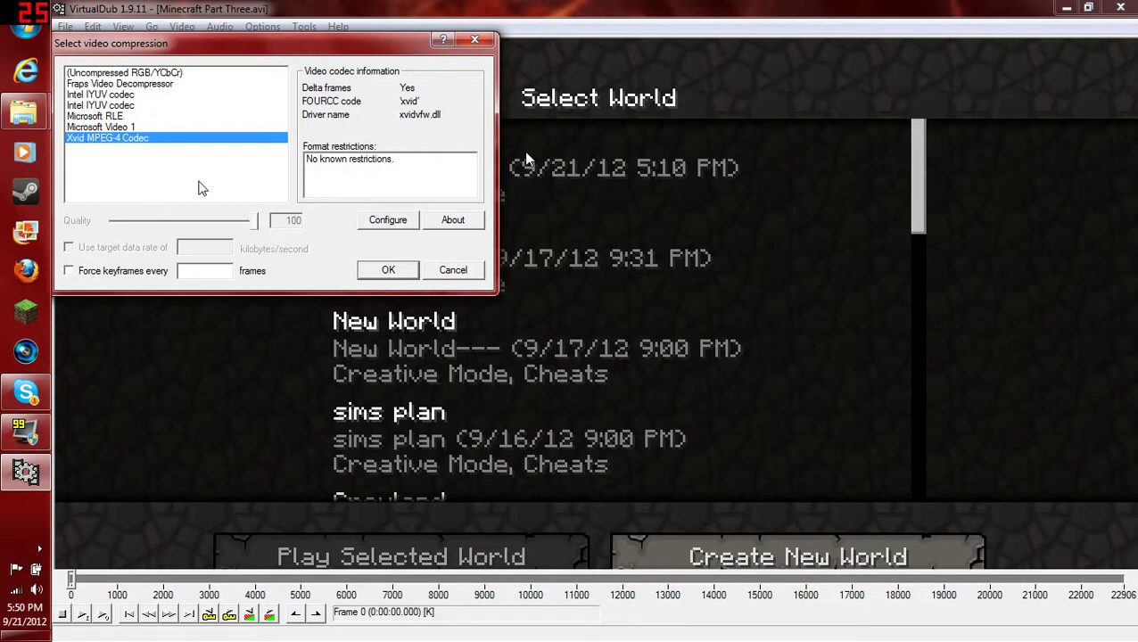
{"action": "left_click", "coordinate": [383, 221]}
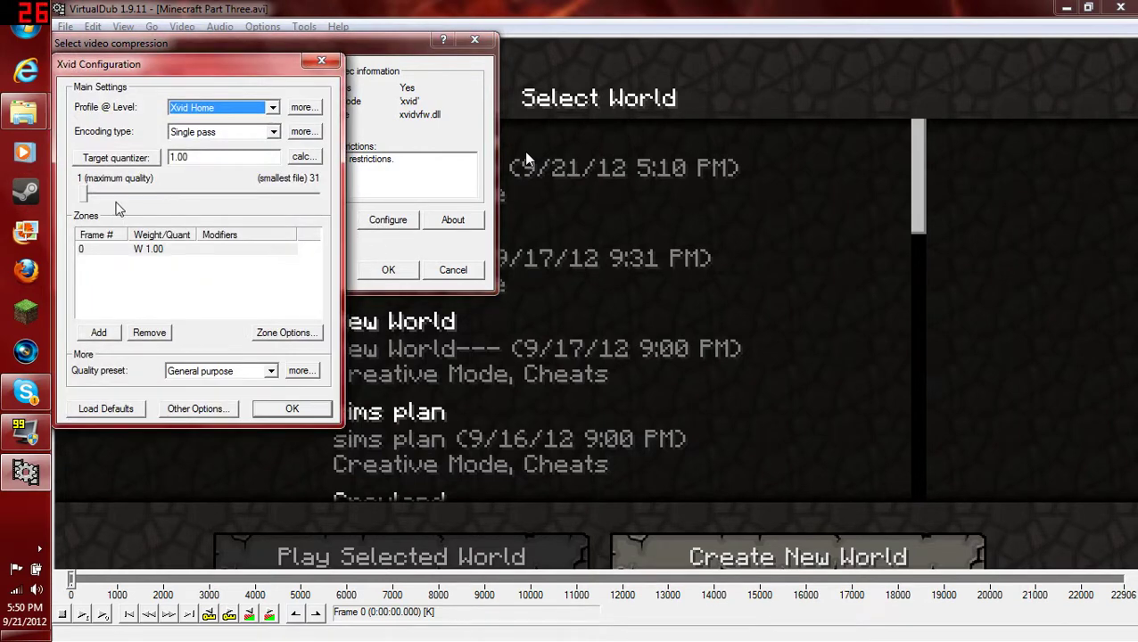
{"action": "mouse_move", "coordinate": [86, 196]}
{"action": "left_mouse_down"}
{"action": "mouse_move", "coordinate": [191, 195]}
{"action": "mouse_move", "coordinate": [125, 207]}
{"action": "mouse_move", "coordinate": [72, 199]}
{"action": "left_mouse_up"}
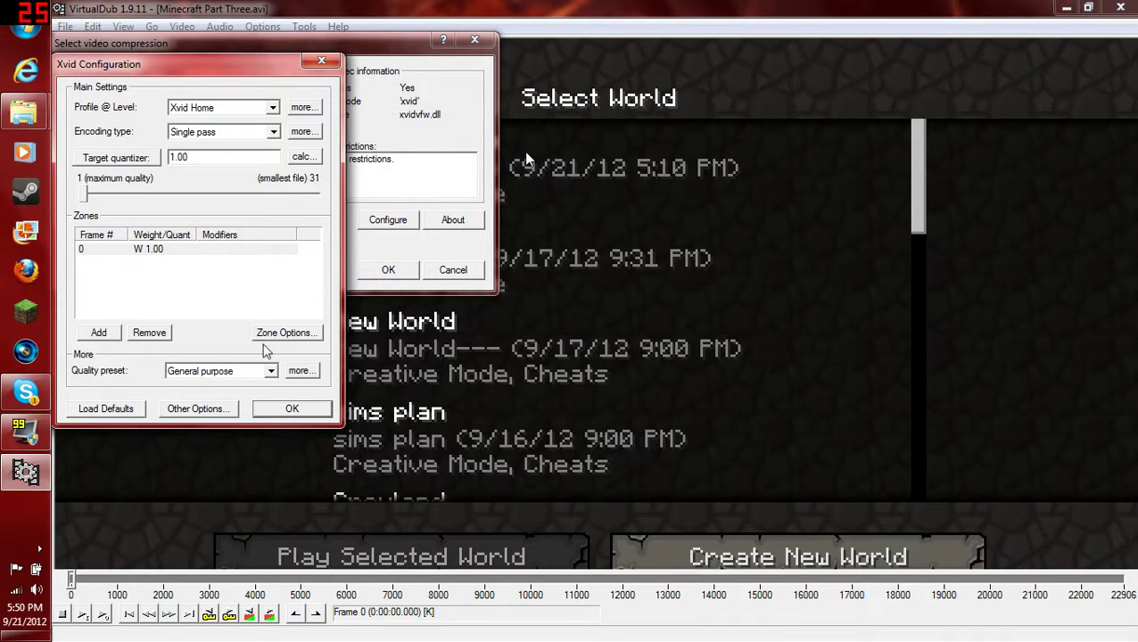
{"action": "left_click", "coordinate": [295, 409]}
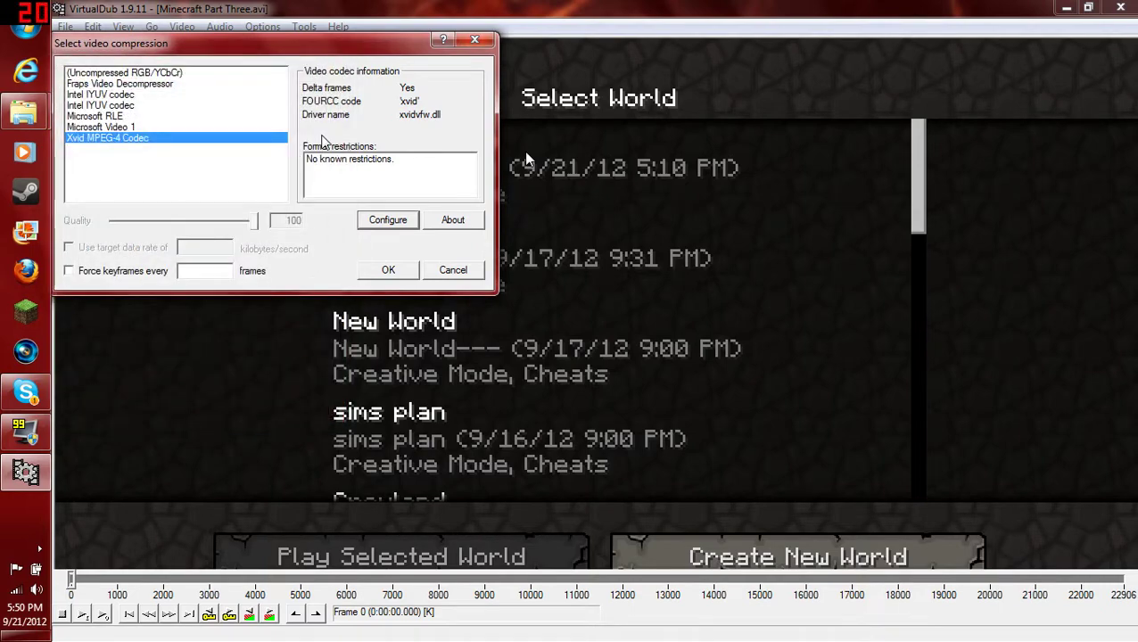
{"action": "left_click", "coordinate": [386, 271]}
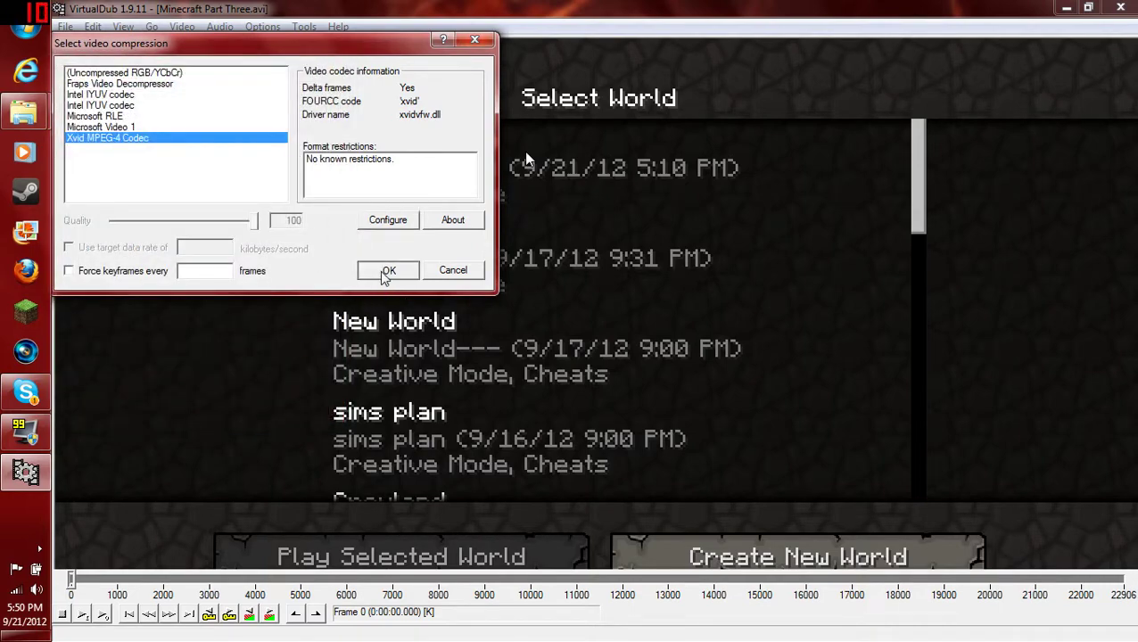
Step: Save as AVI, naming the file 'Minecraft Part Three Compressed' in Fraps movies
{"action": "left_click", "coordinate": [66, 28]}
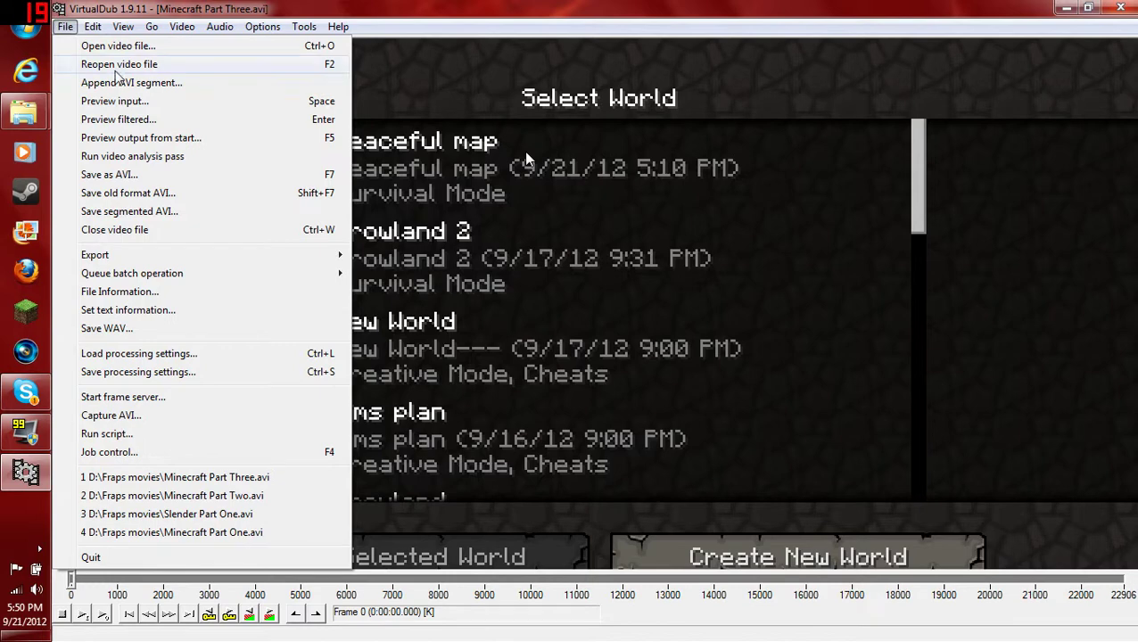
{"action": "left_click", "coordinate": [125, 175]}
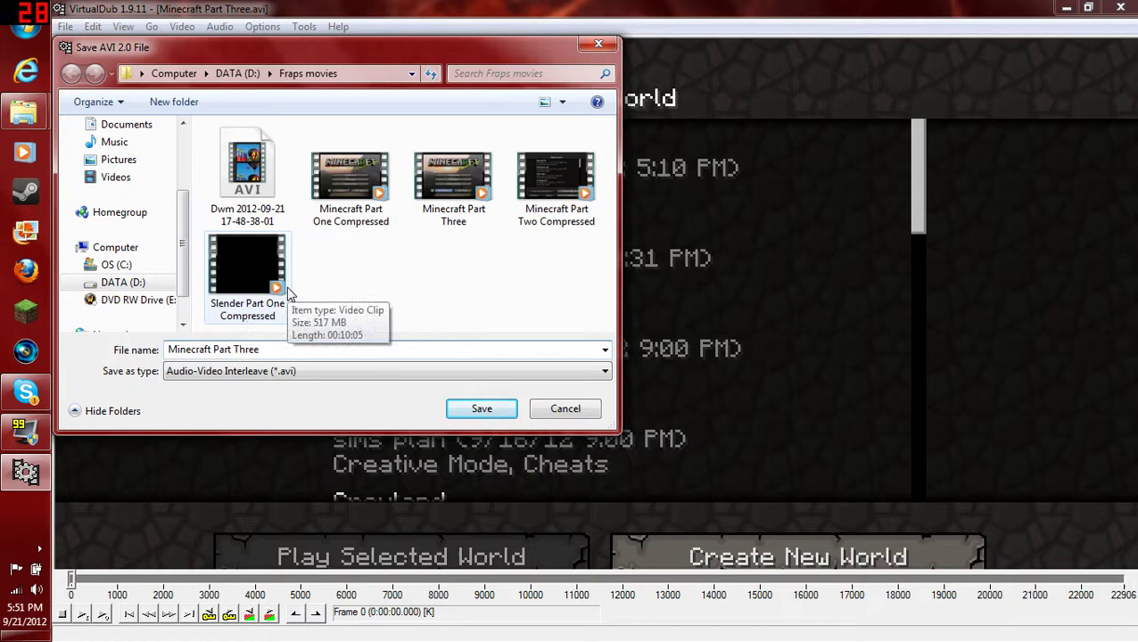
{"action": "key", "text": "End"}
{"action": "type", "text": "C"}
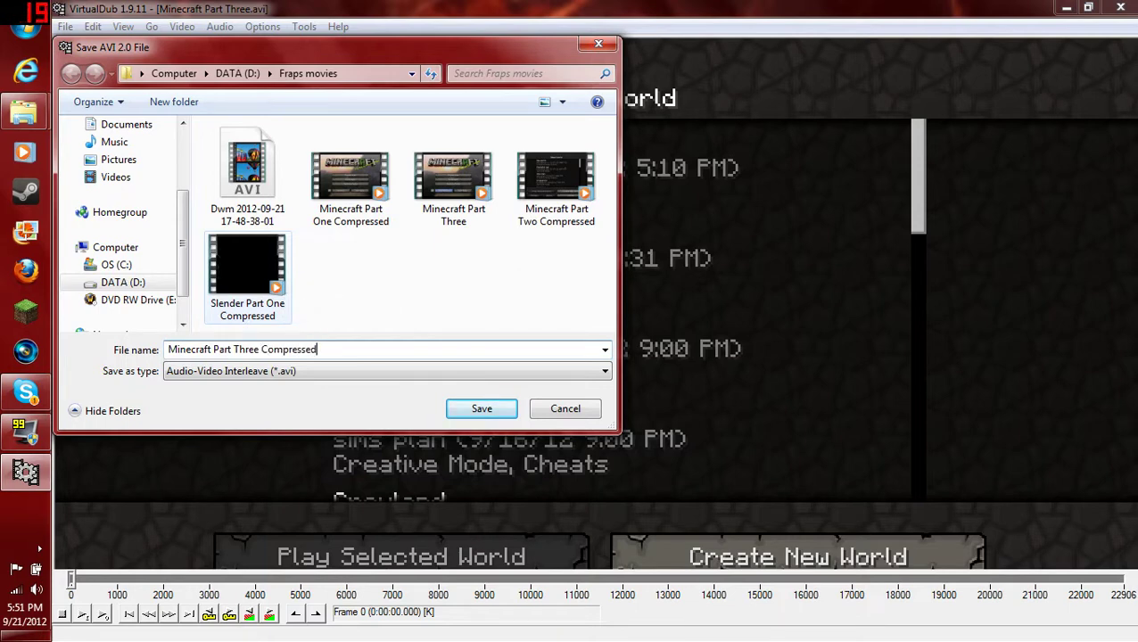
Step: Confirm the save to begin encoding all 22906 frames with Xvid
{"action": "left_click", "coordinate": [500, 408]}
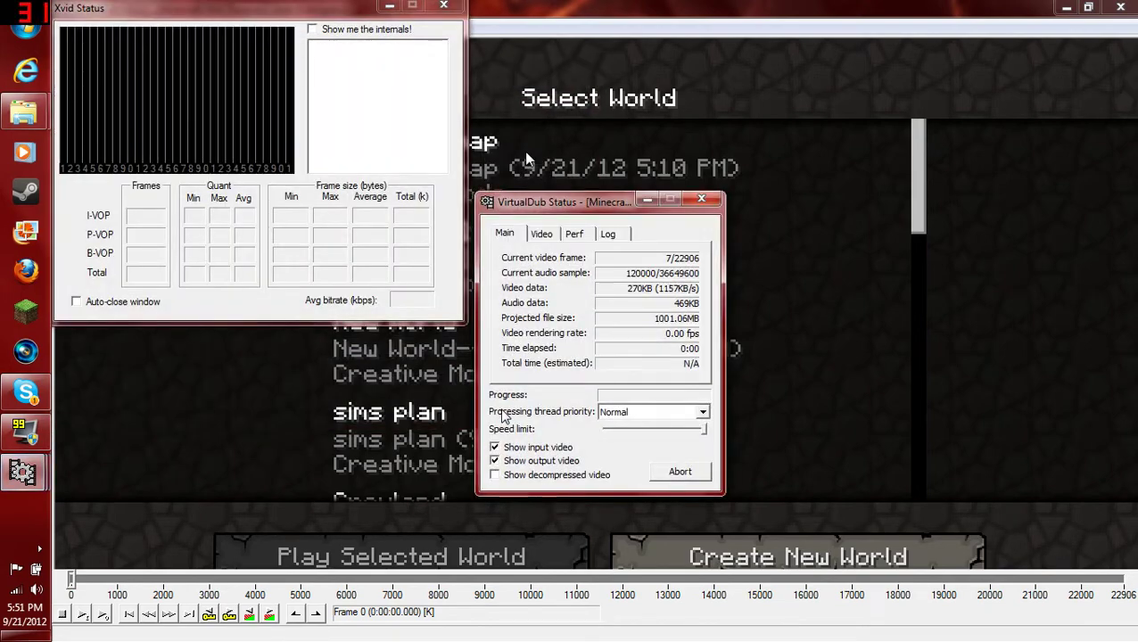